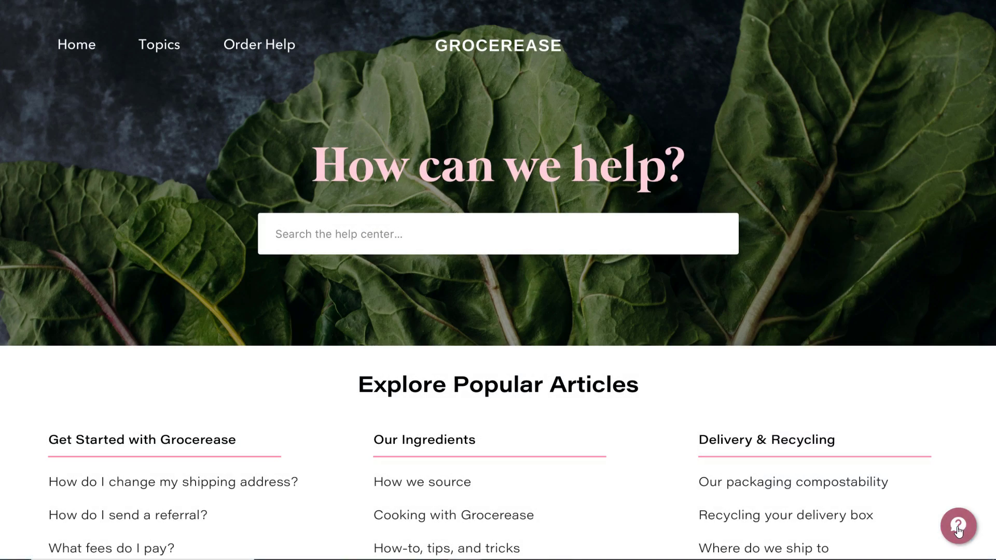
# Request a web chat from the Grocerease help center as Joe Smith.
pyautogui.click(958, 530)
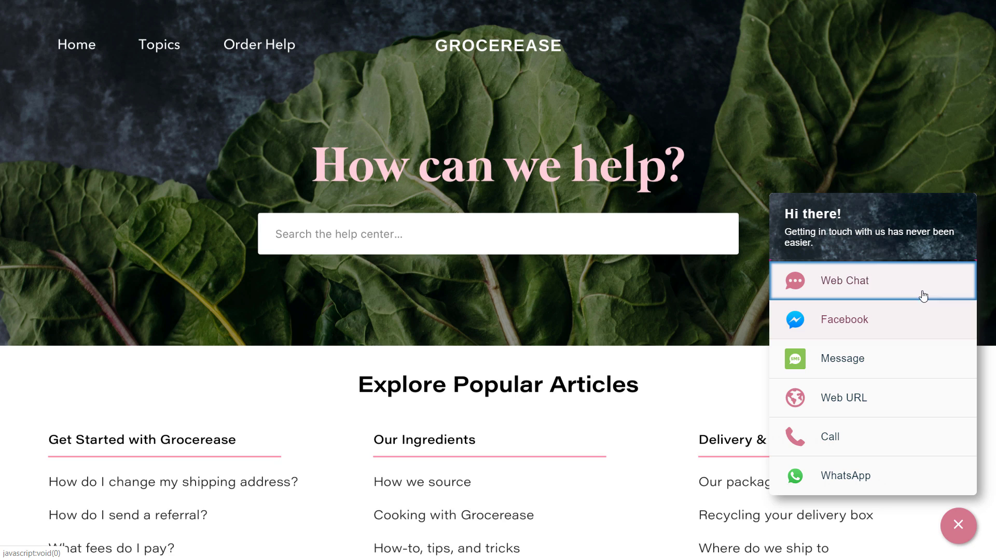
pyautogui.click(923, 290)
pyautogui.click(920, 312)
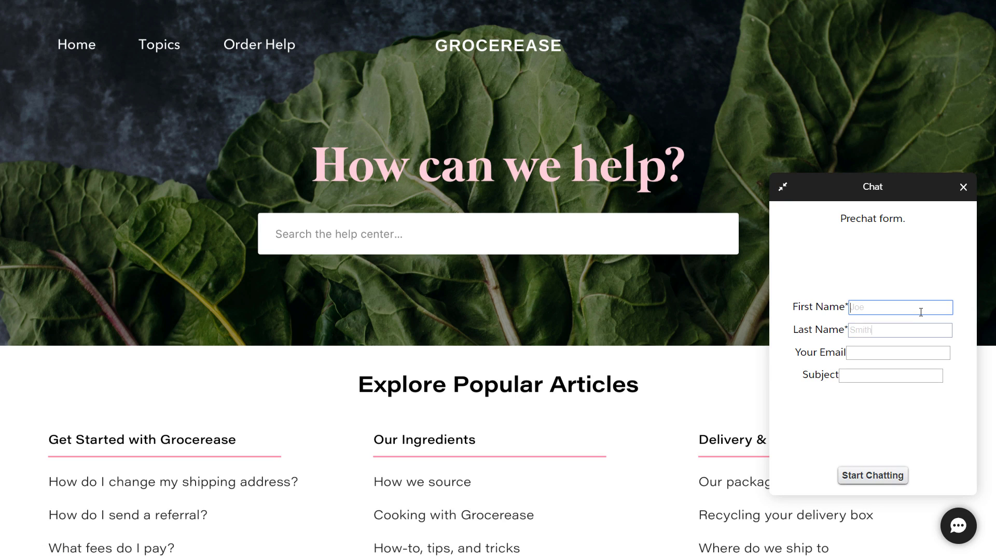
pyautogui.write('Joe')
pyautogui.press('Tab')
pyautogui.write('Smith')
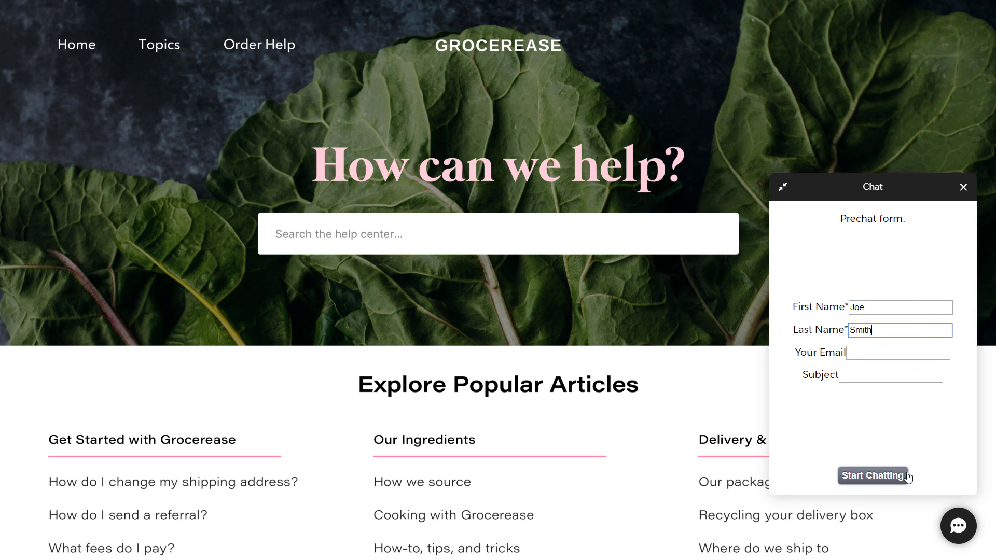
pyautogui.click(905, 475)
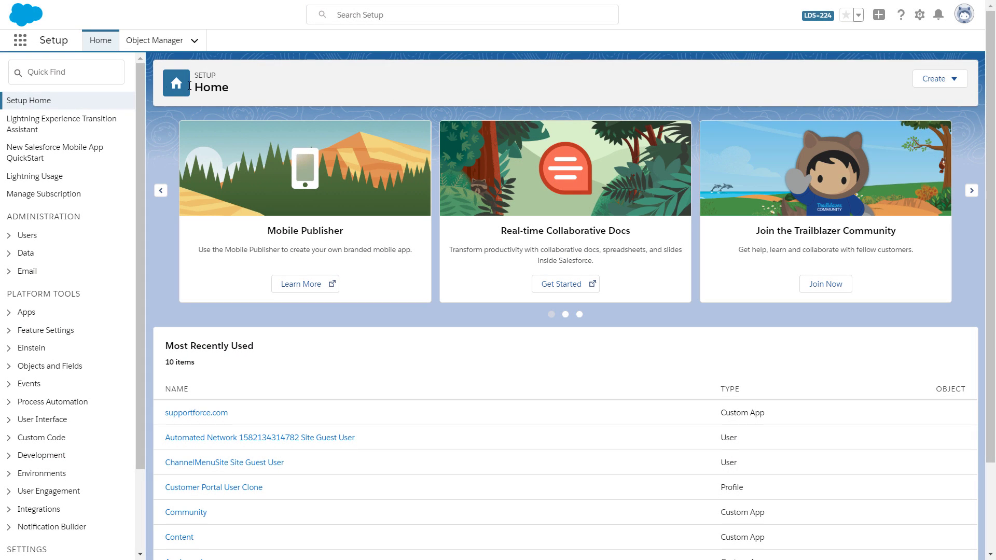
# Find Channel Menu via Quick Find and review GrocerEaseCustomBranding's branding colours.
pyautogui.click(111, 72)
pyautogui.write('Channel menu')
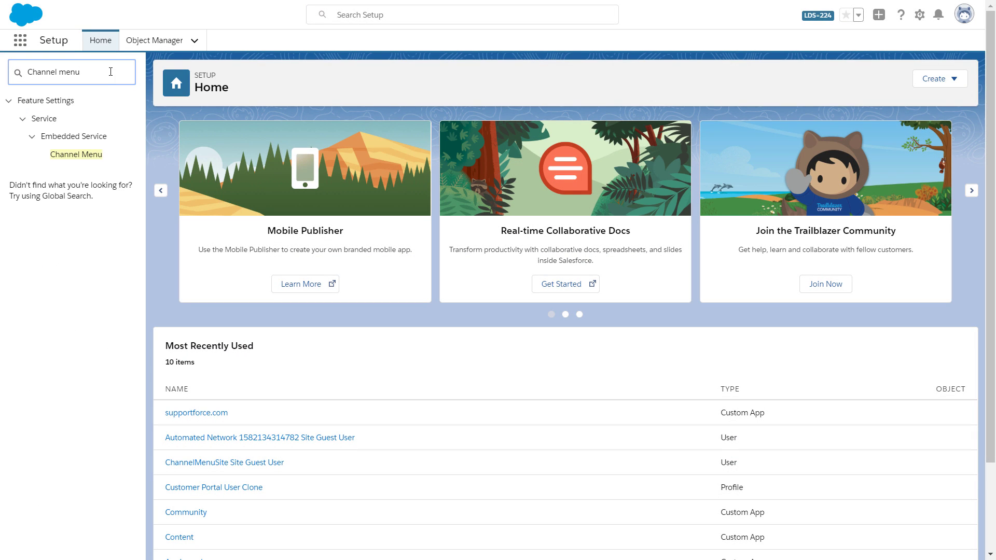
pyautogui.click(100, 158)
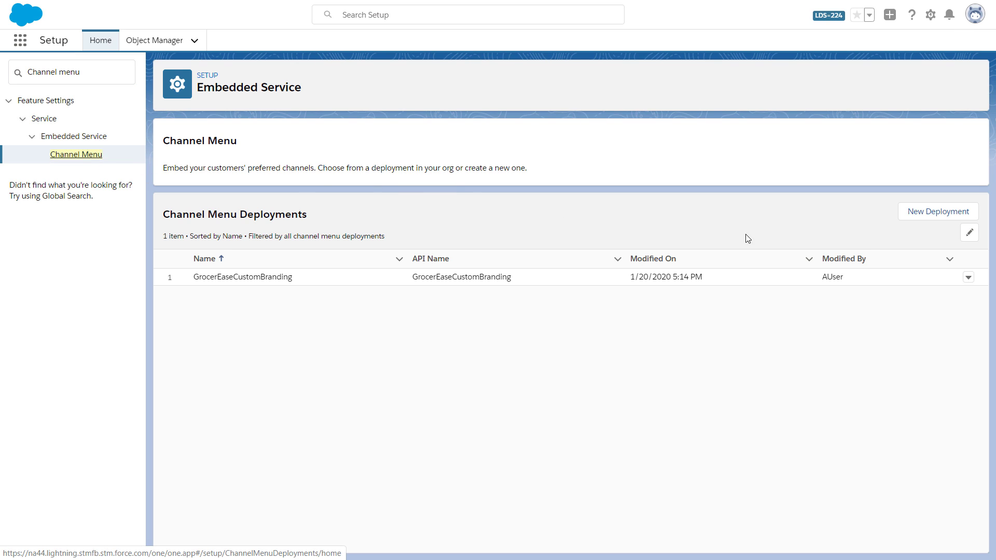
pyautogui.click(968, 278)
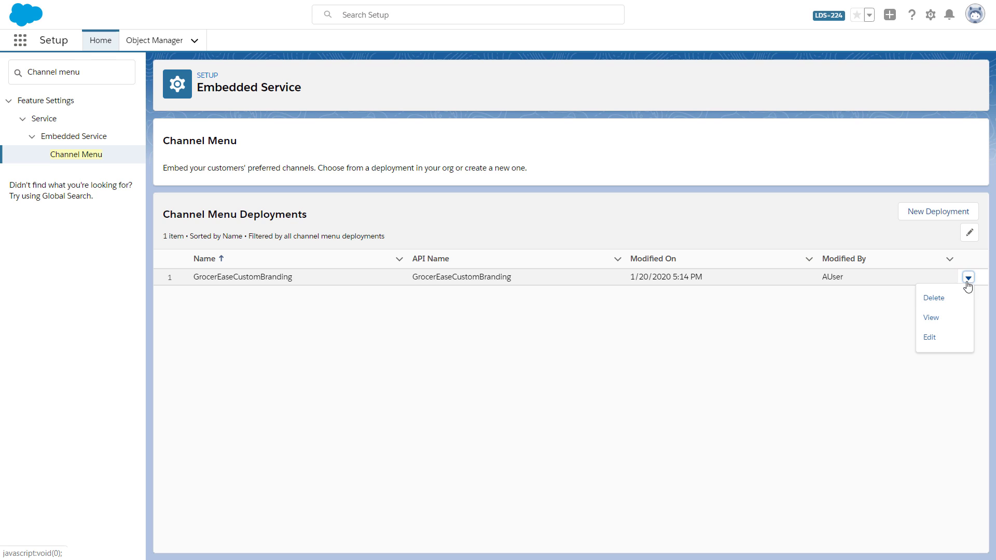
pyautogui.click(969, 319)
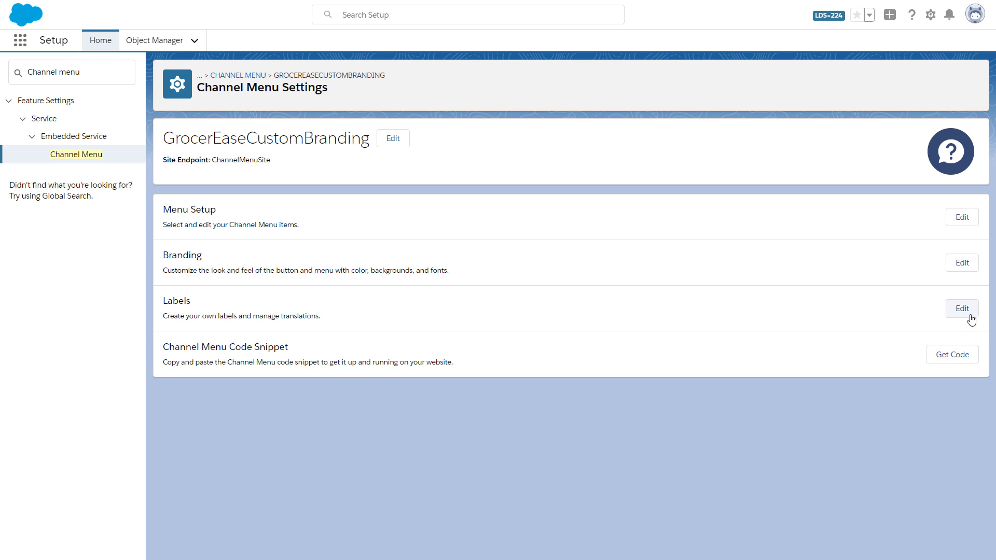
pyautogui.click(963, 264)
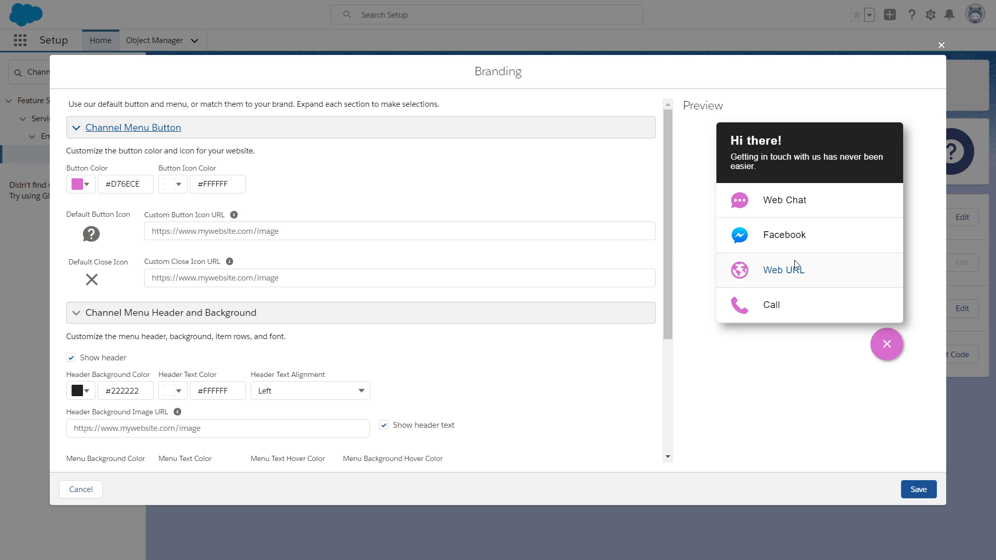
pyautogui.moveTo(670, 256); pyautogui.dragTo(674, 373)
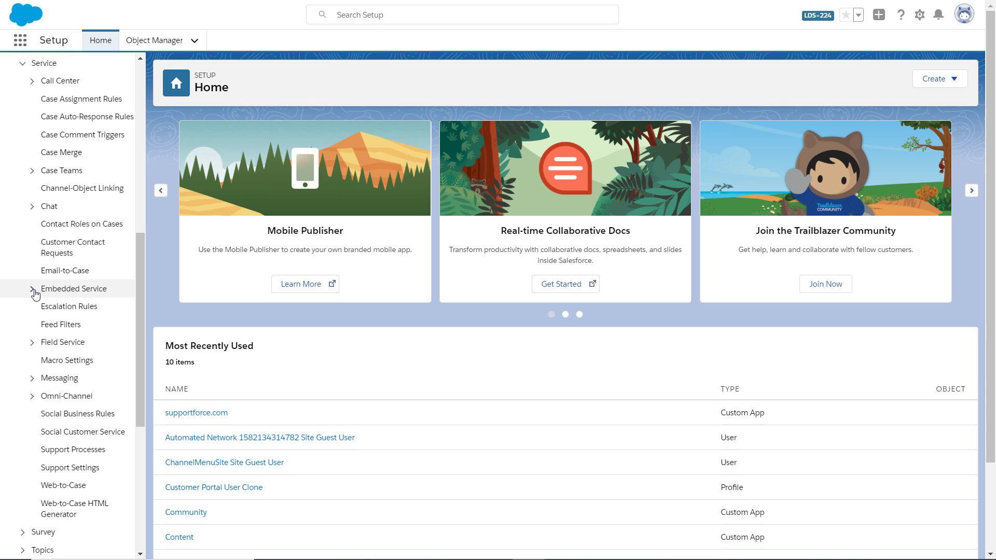
# Expand the Embedded Service and Messaging groups in the Setup menu.
pyautogui.click(32, 289)
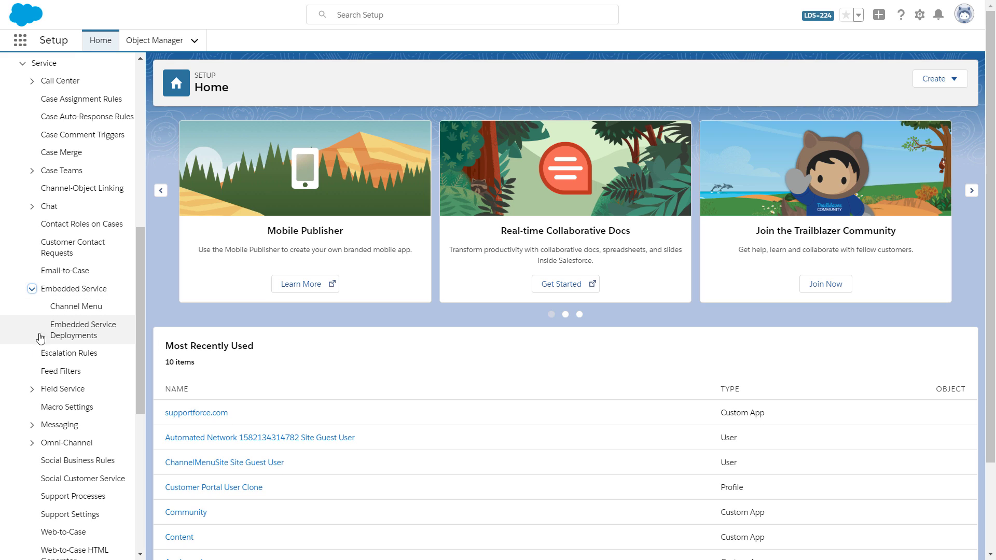
pyautogui.click(32, 424)
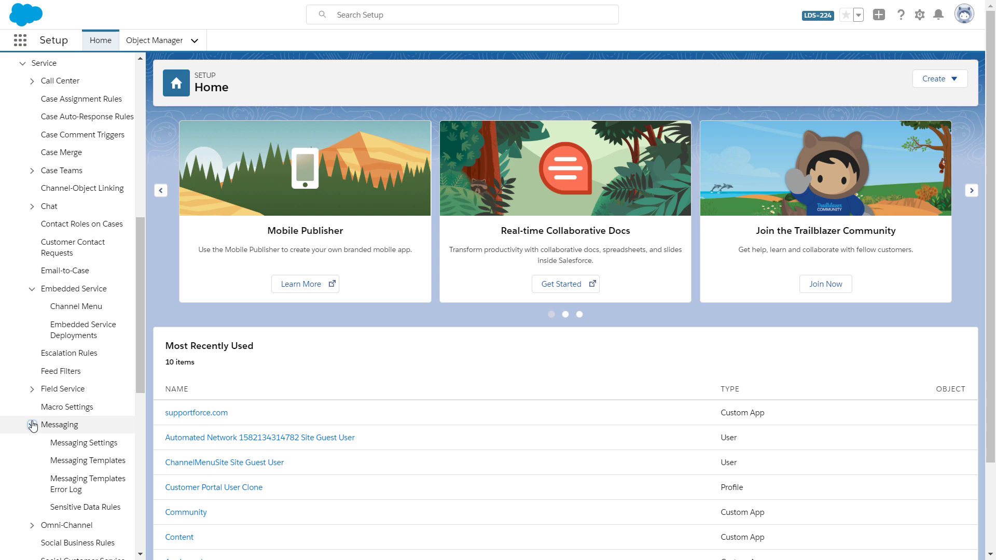
pyautogui.scroll(9, 113, 318)
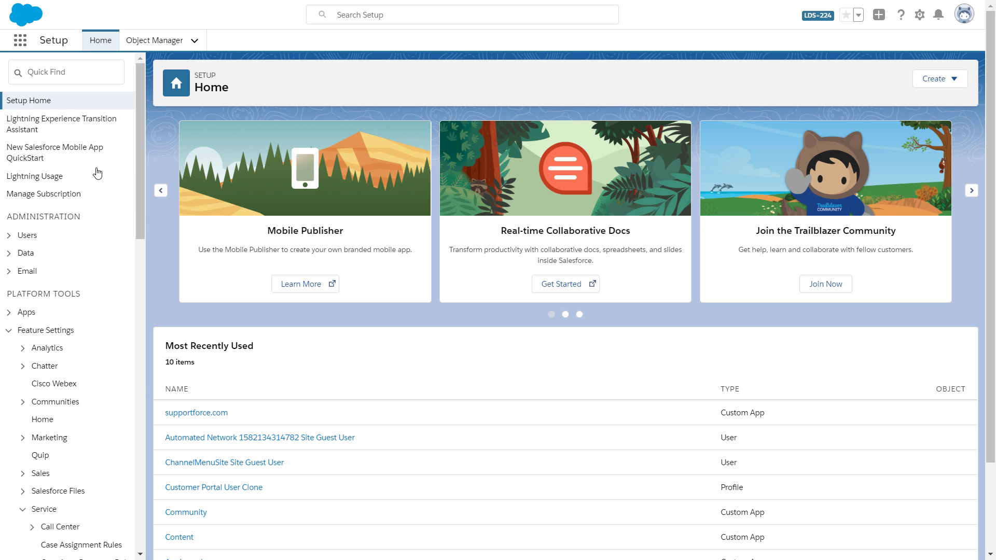
# Open the Sites page and scroll the list to check ChannelMenuSite is active.
pyautogui.click(95, 73)
pyautogui.write('Sit')
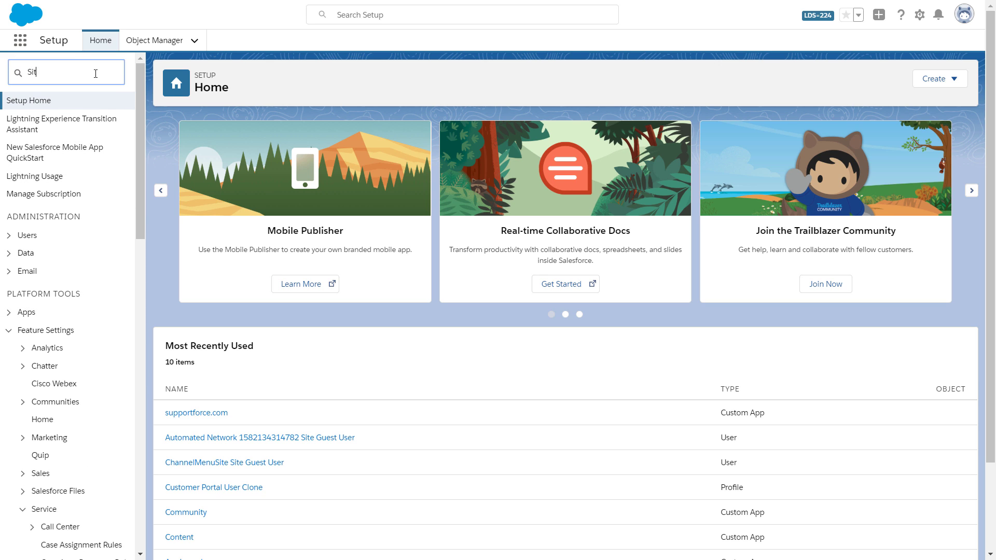
pyautogui.write('es')
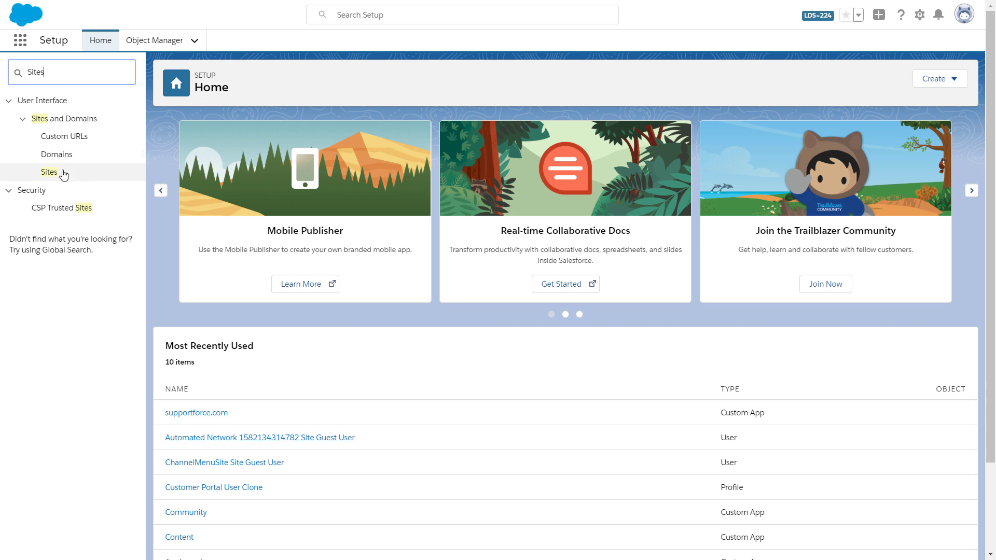
pyautogui.click(57, 173)
pyautogui.scroll(-1, 280, 266)
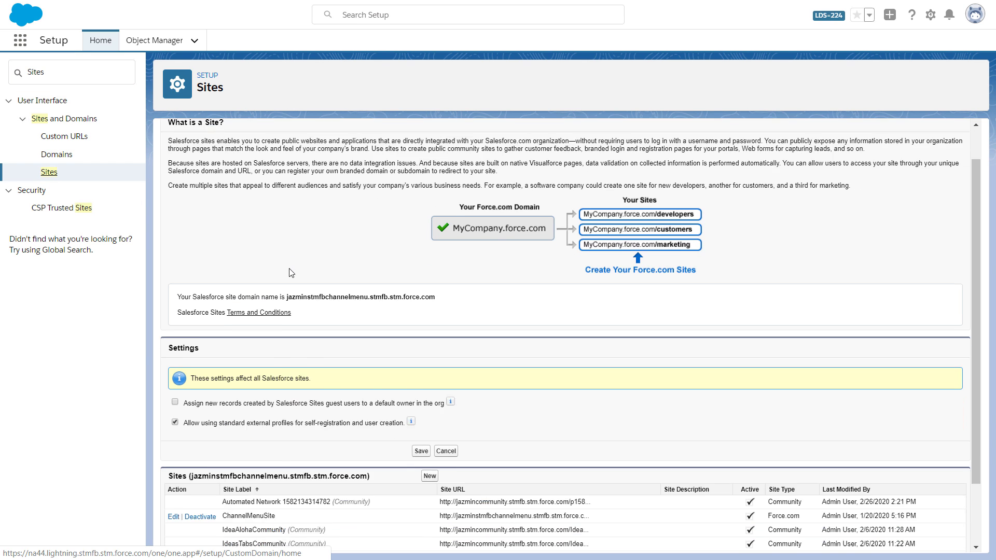
pyautogui.scroll(-2, 288, 269)
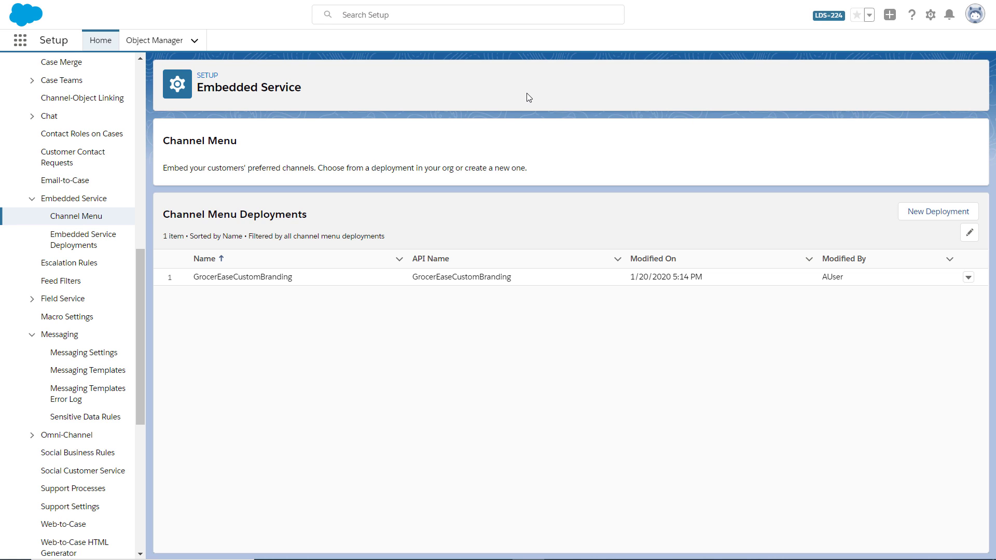
# Create a channel menu deployment named 'New Deployment' with its auto-filled API name.
pyautogui.click(901, 217)
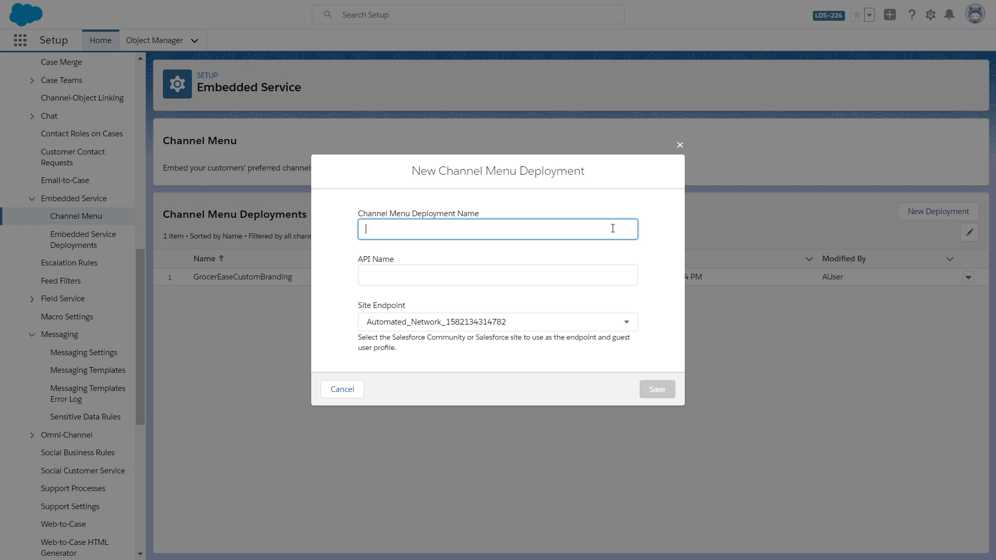
pyautogui.write('New Deployment')
pyautogui.click(619, 271)
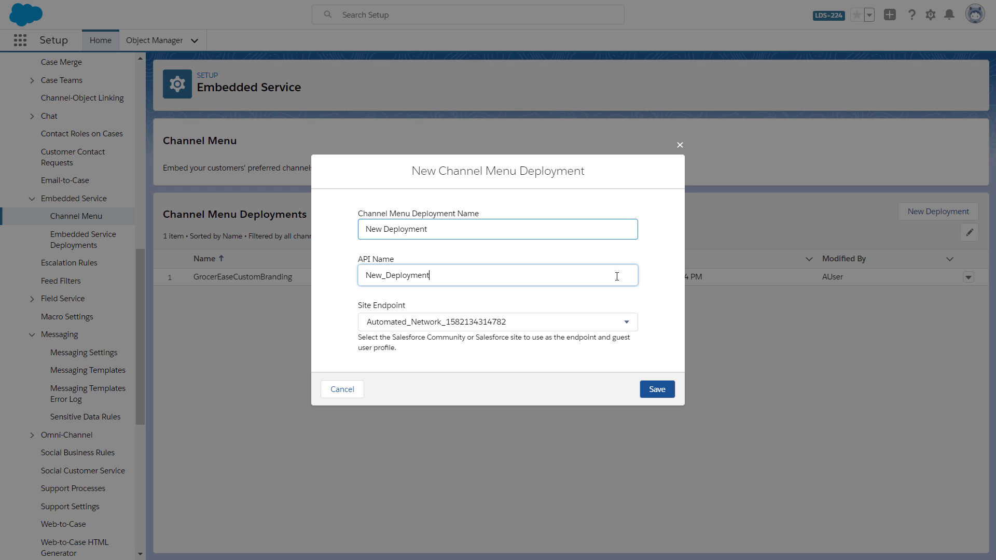
pyautogui.click(656, 390)
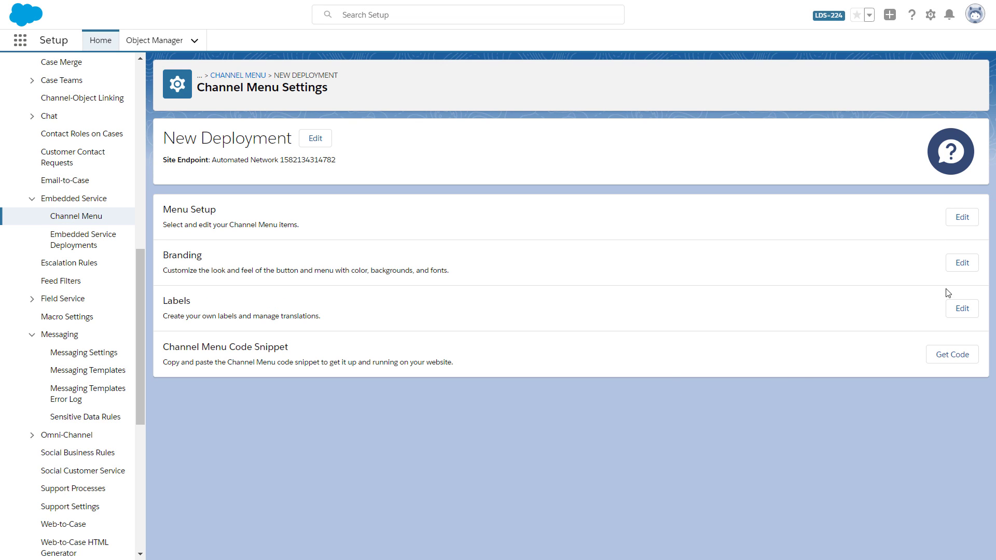
pyautogui.click(961, 218)
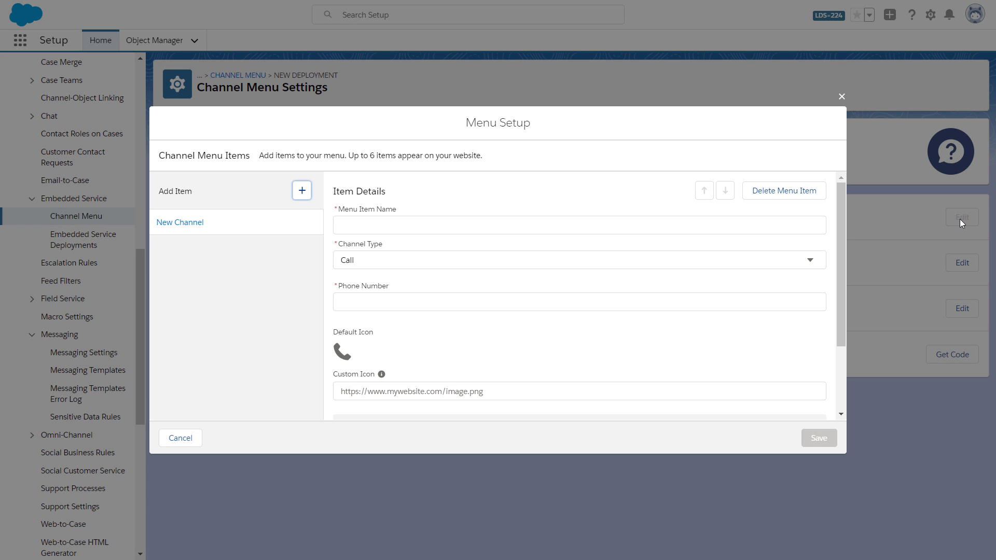
pyautogui.click(780, 225)
pyautogui.write('Call')
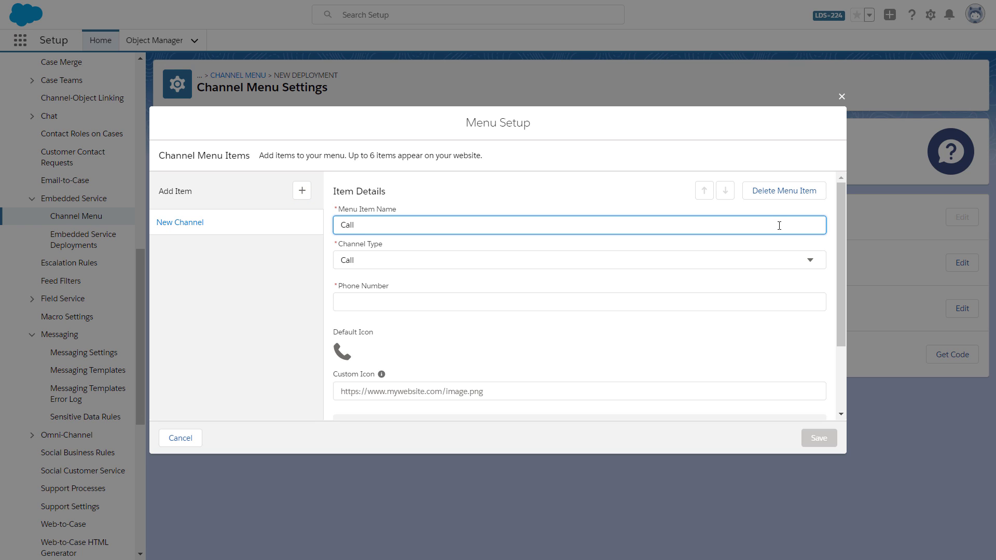
pyautogui.click(664, 295)
pyautogui.write('4155551234')
pyautogui.click(667, 326)
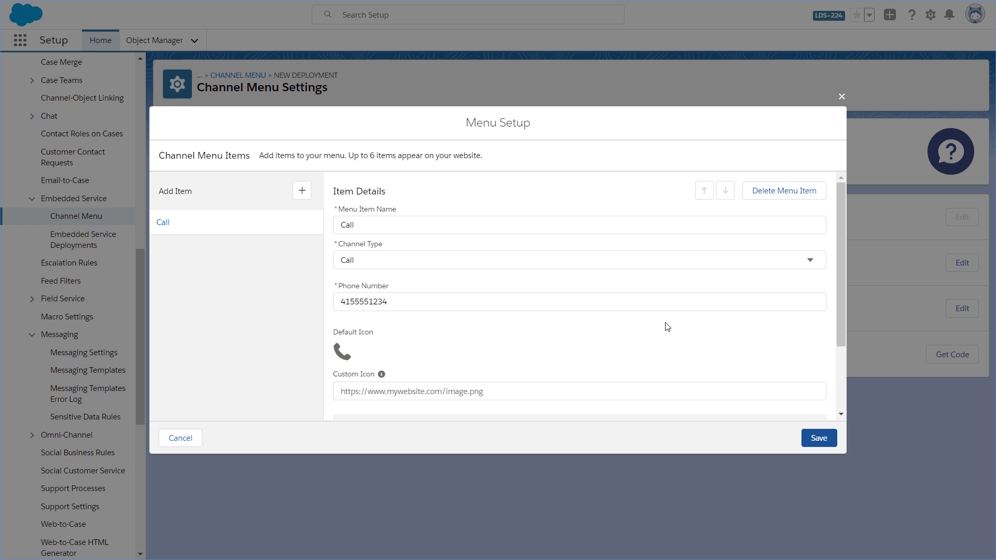
pyautogui.click(302, 190)
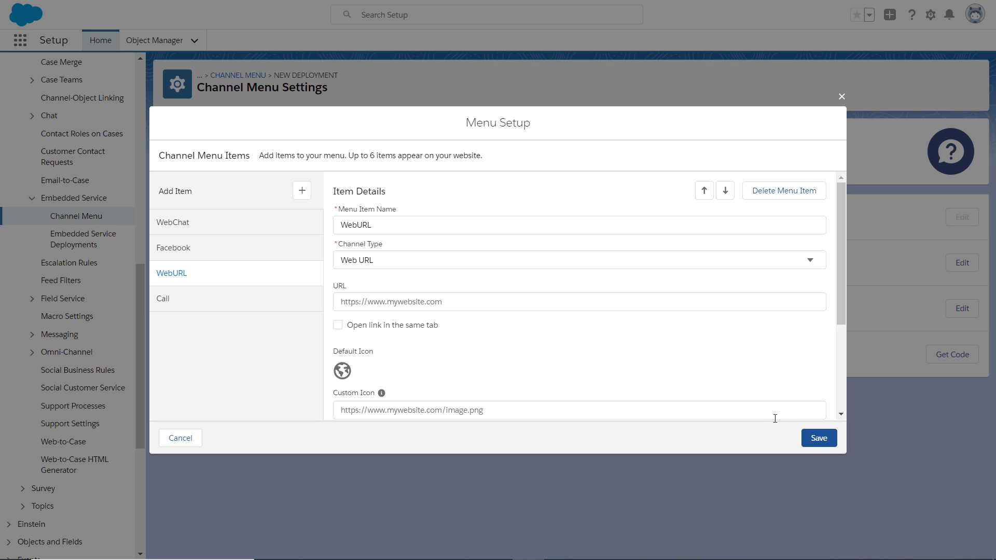
pyautogui.click(812, 438)
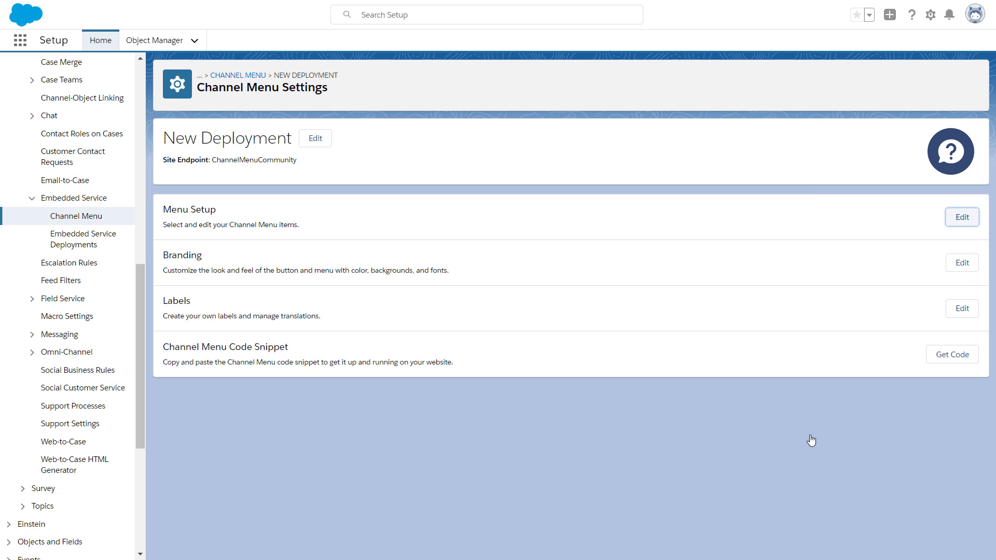
# Set New Deployment's branding button colour to orange #FF6600.
pyautogui.click(961, 264)
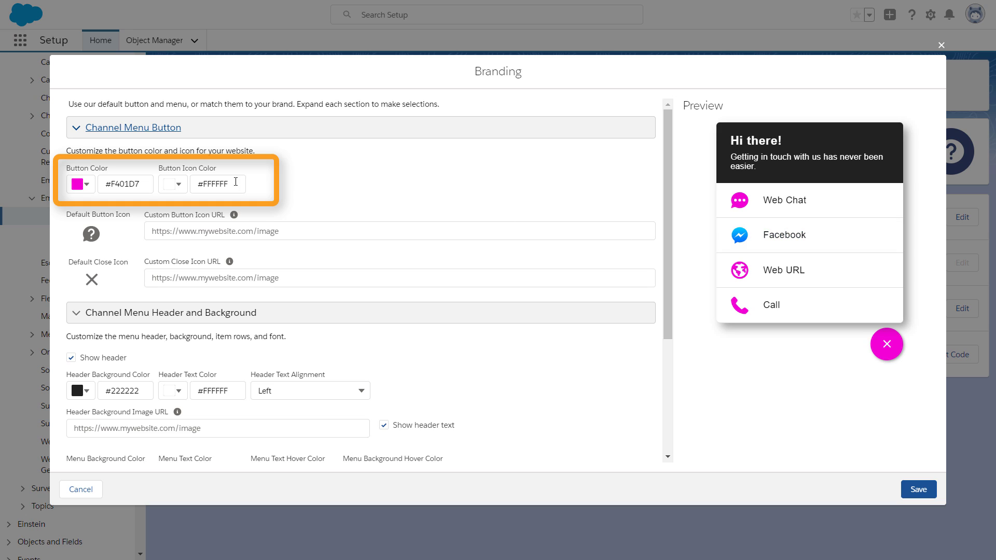
pyautogui.tripleClick(112, 183)
pyautogui.write('#FF6600')
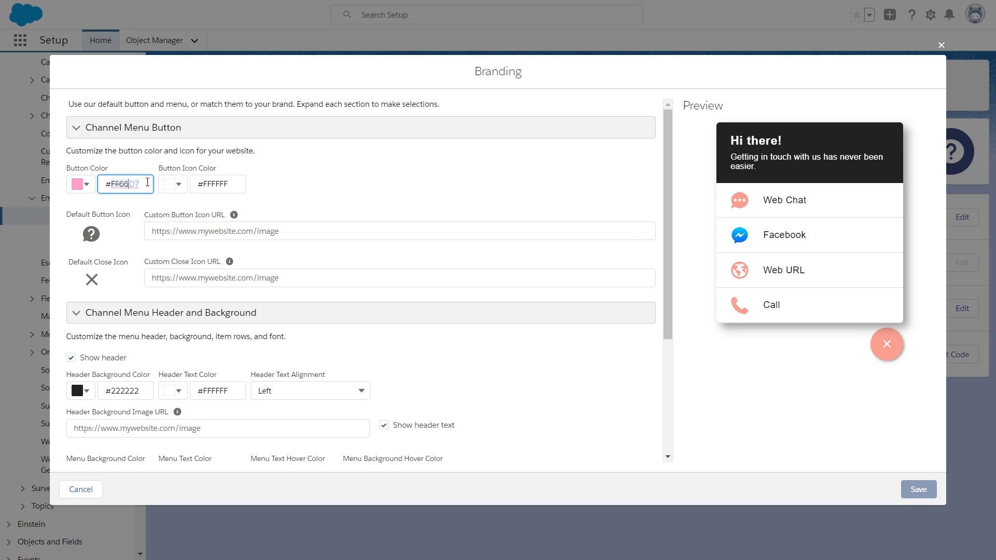
pyautogui.click(273, 190)
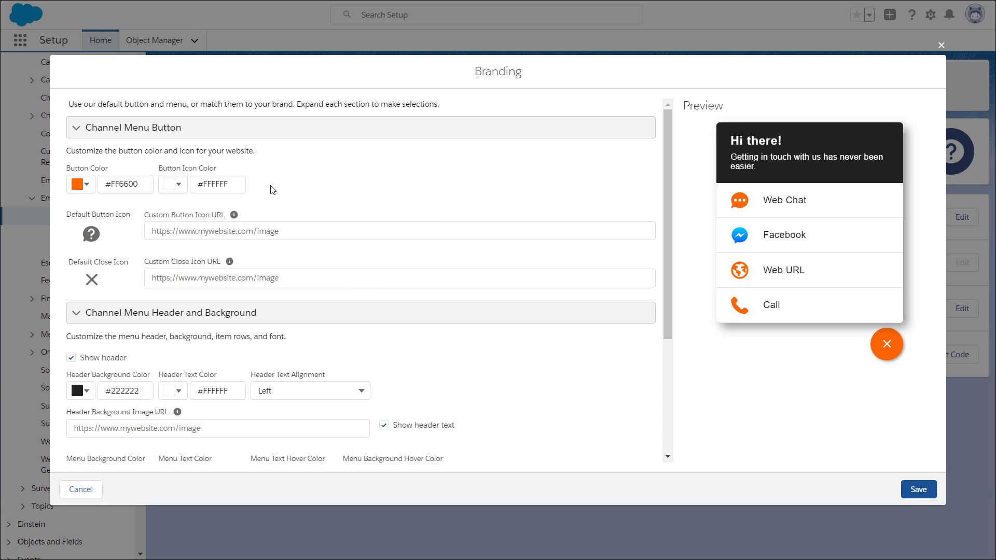
# Center the menu header text alignment.
pyautogui.scroll(-1, 273, 189)
pyautogui.scroll(-2, 272, 190)
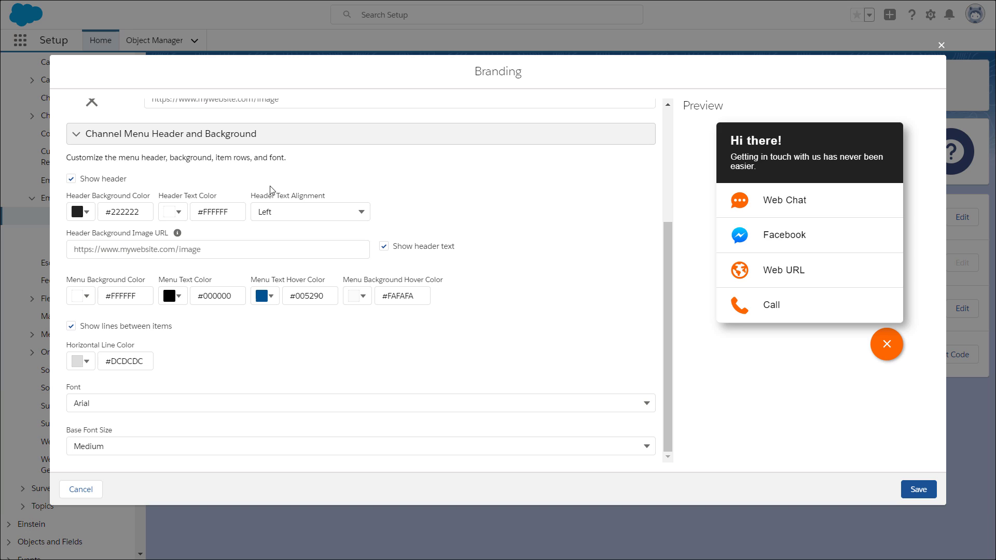
pyautogui.click(363, 212)
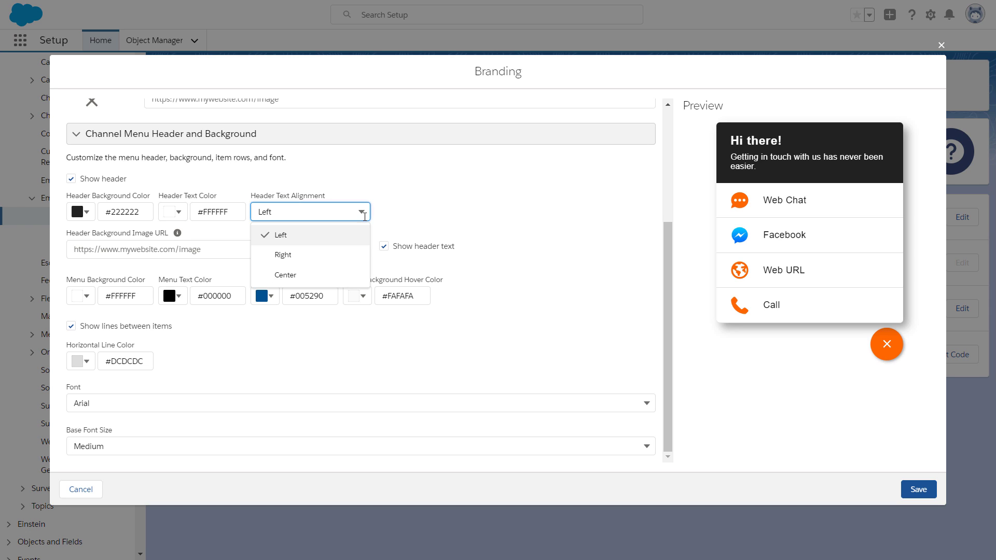
pyautogui.click(330, 275)
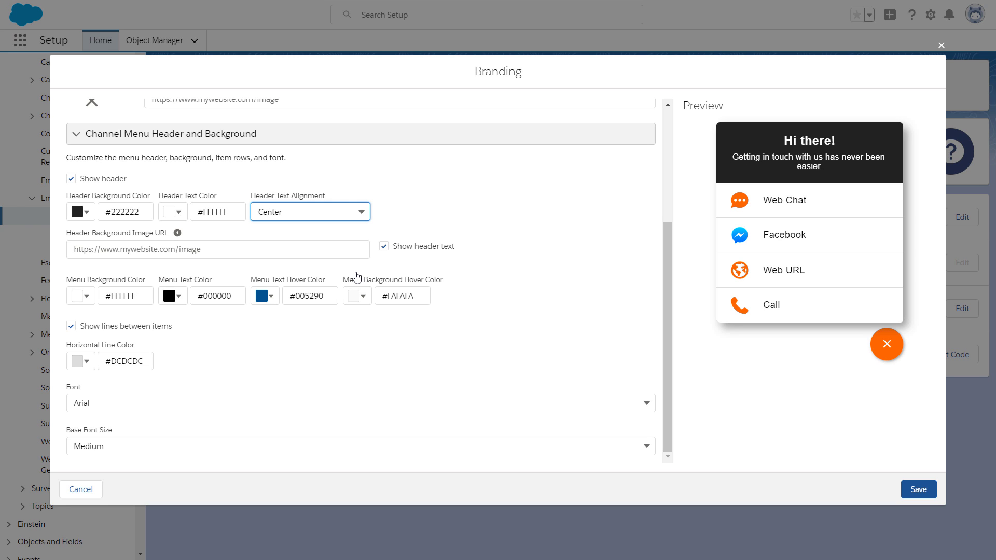
# Set the menu font to custom family GrocerEaseCustomFont and save the branding.
pyautogui.click(330, 405)
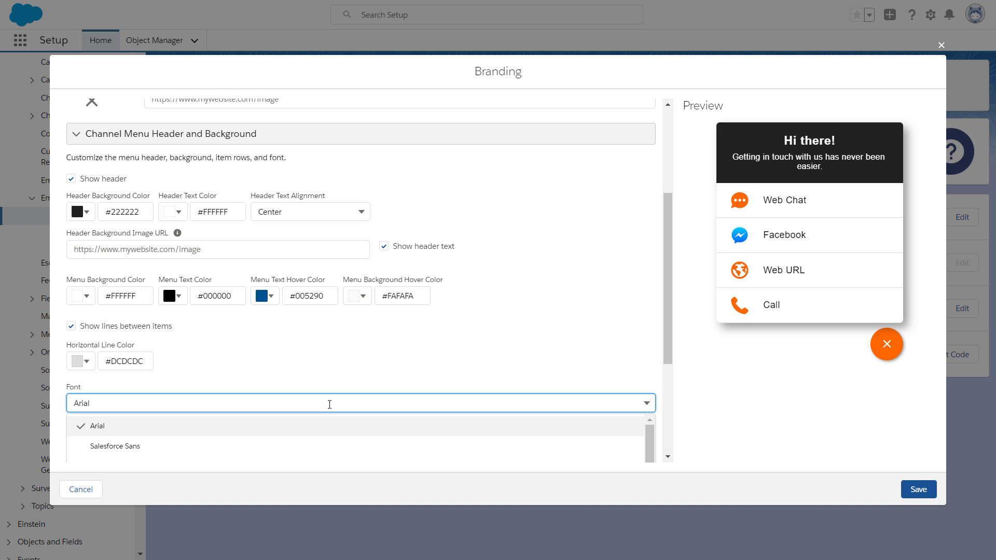
pyautogui.scroll(-4, 329, 405)
pyautogui.scroll(-1, 327, 405)
pyautogui.scroll(-2, 327, 405)
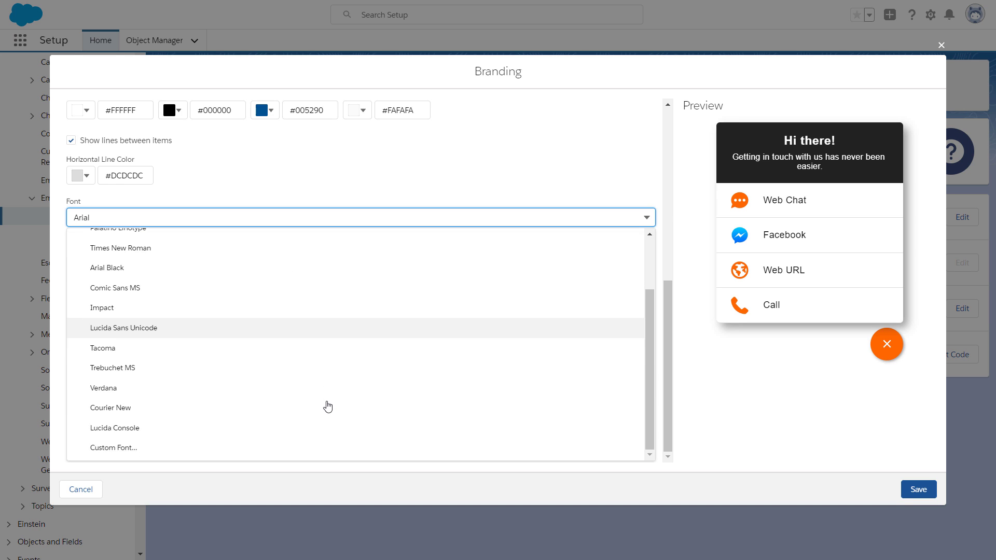
pyautogui.click(325, 447)
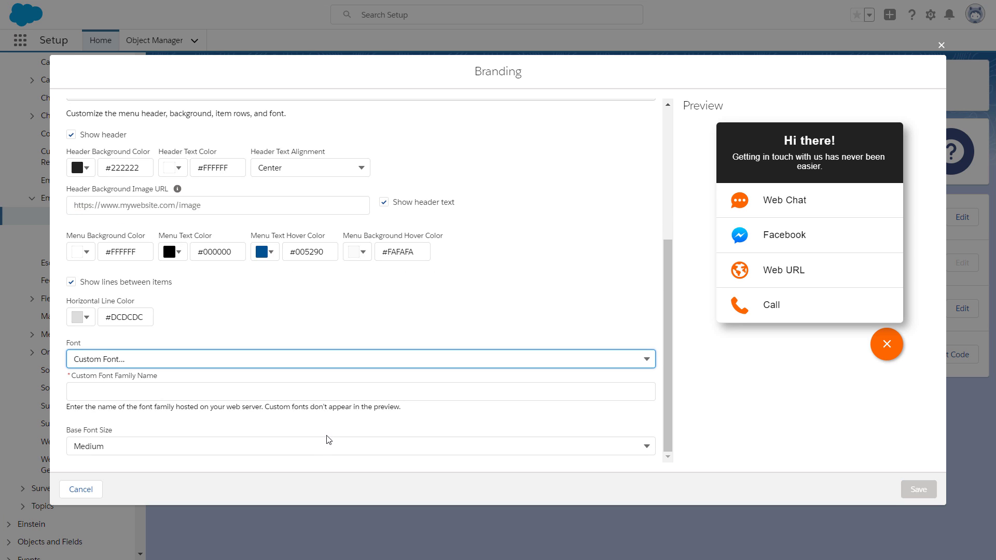
pyautogui.click(318, 392)
pyautogui.write('GrocerEaseCustomFont')
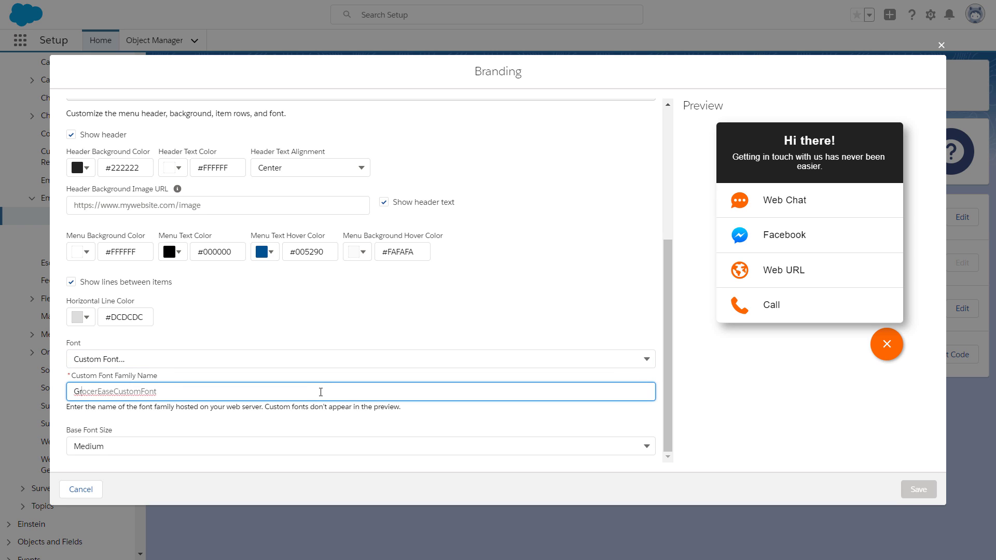
pyautogui.click(324, 428)
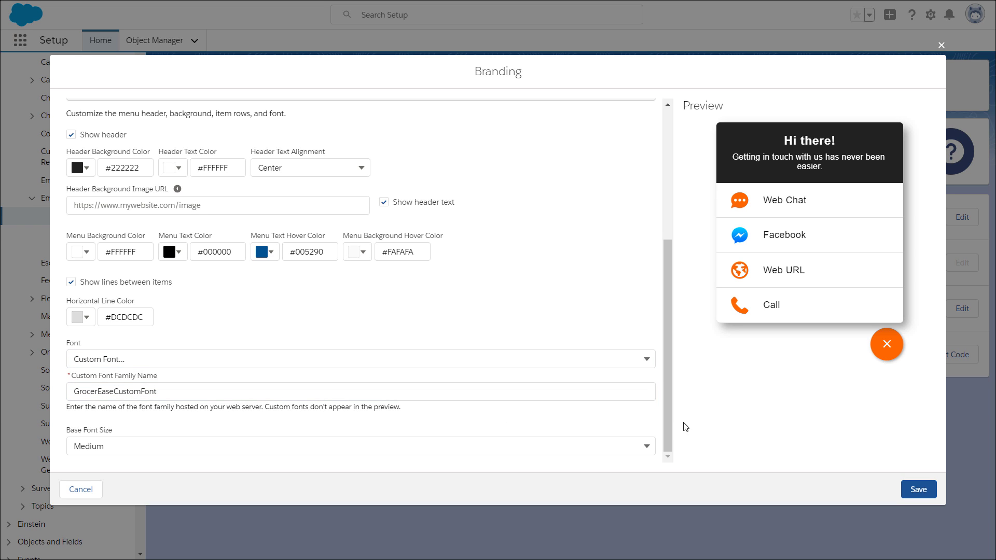
pyautogui.click(917, 490)
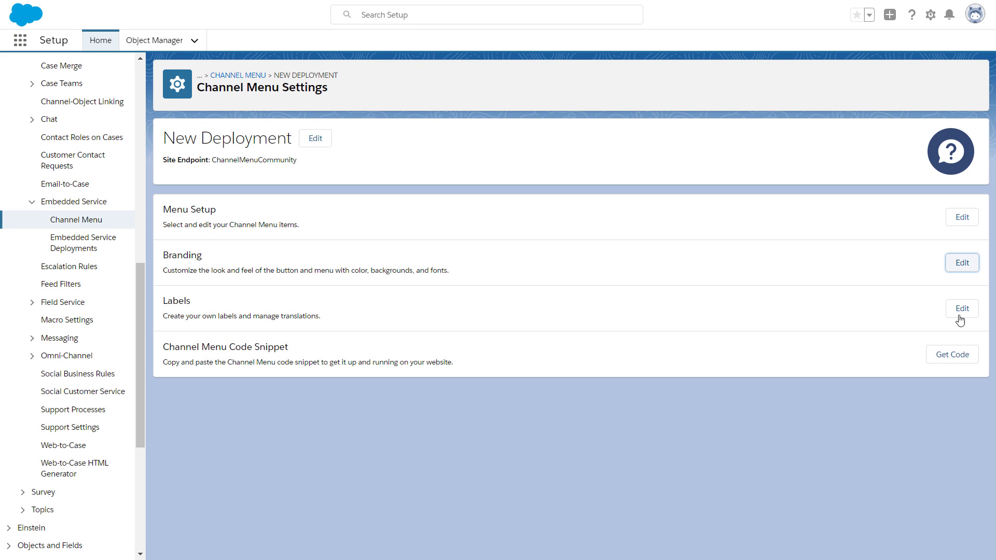
# Show New Deployment's labels with Label Group All and Label Type Standard.
pyautogui.click(962, 311)
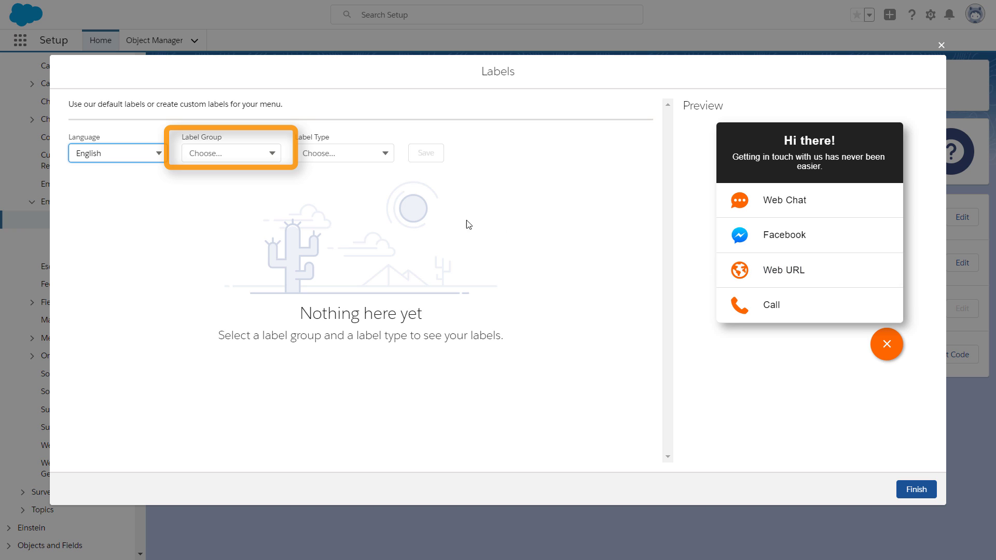
pyautogui.click(272, 154)
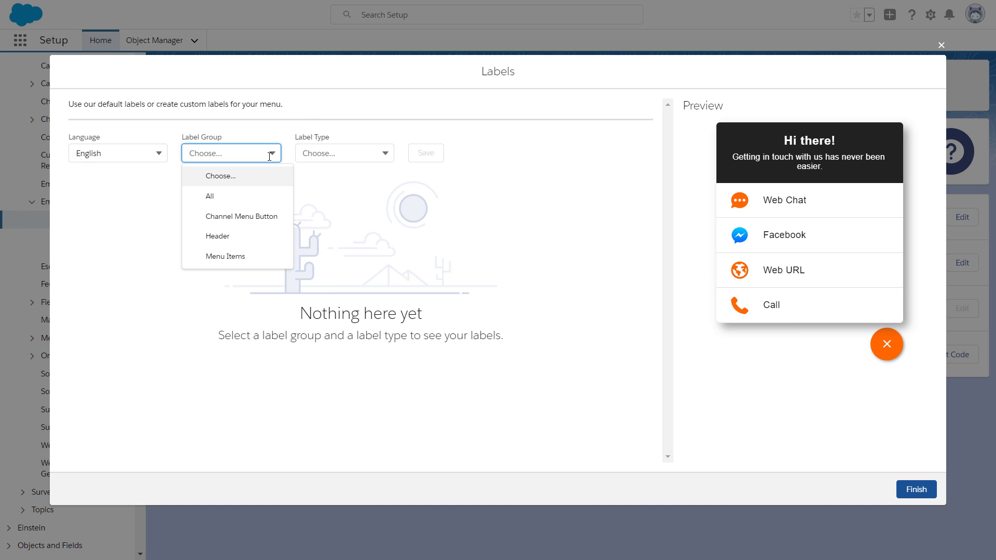
pyautogui.click(267, 199)
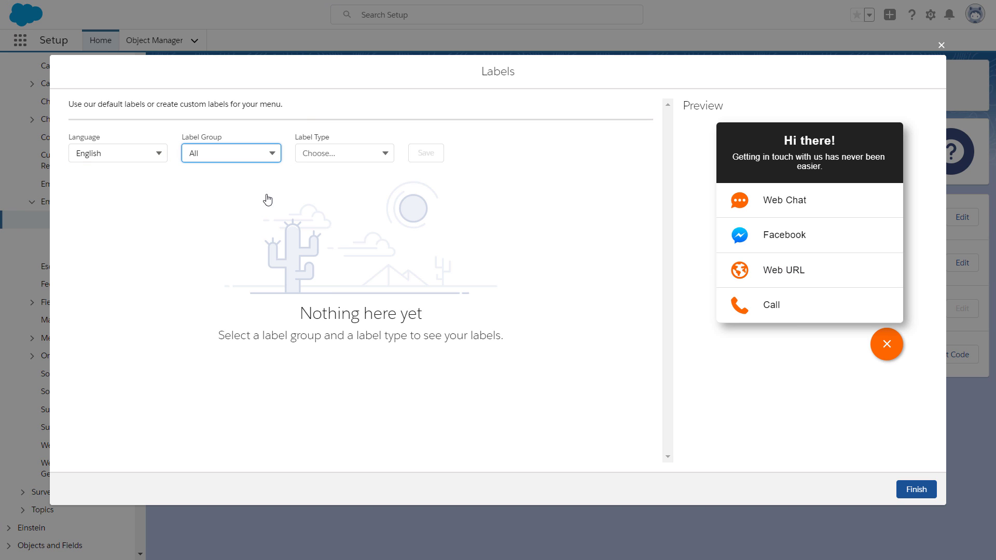
pyautogui.click(385, 154)
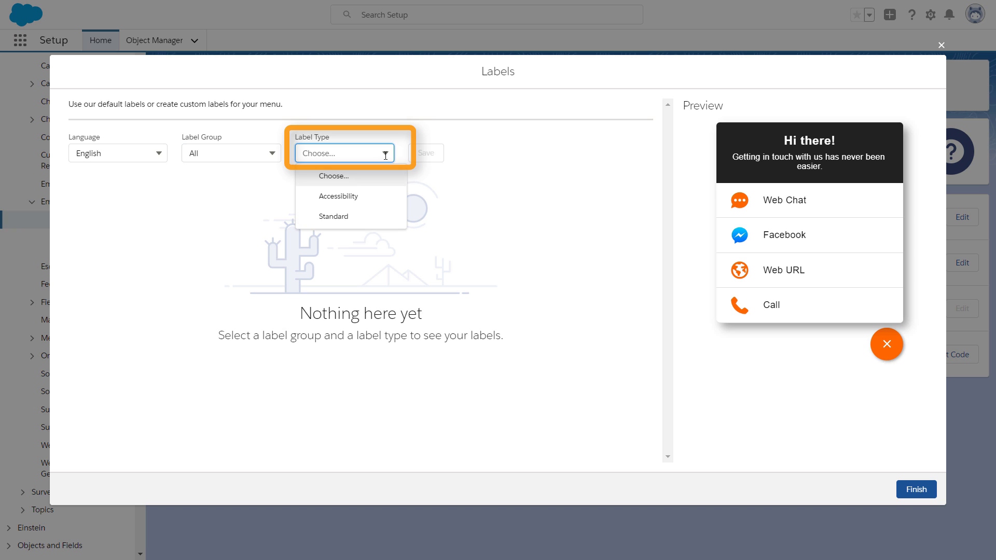
pyautogui.click(383, 216)
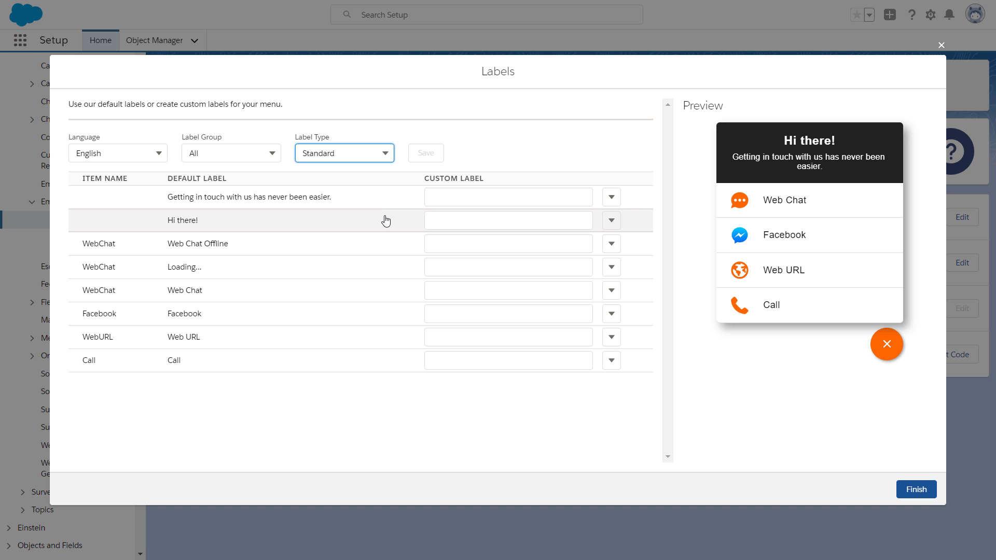
# Give the Call item the custom label 'Call Us!' and save it.
pyautogui.click(527, 361)
pyautogui.write('Call Us!')
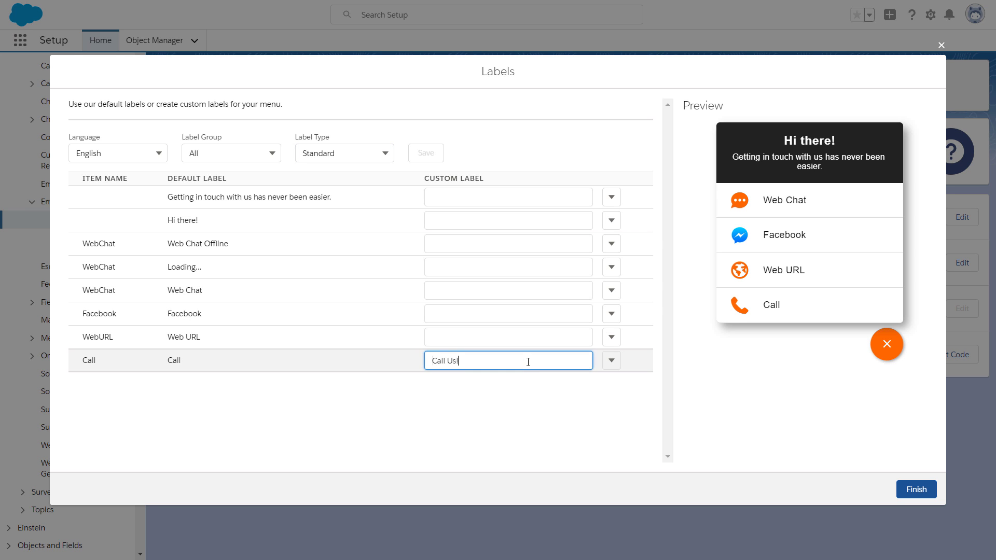
pyautogui.click(535, 386)
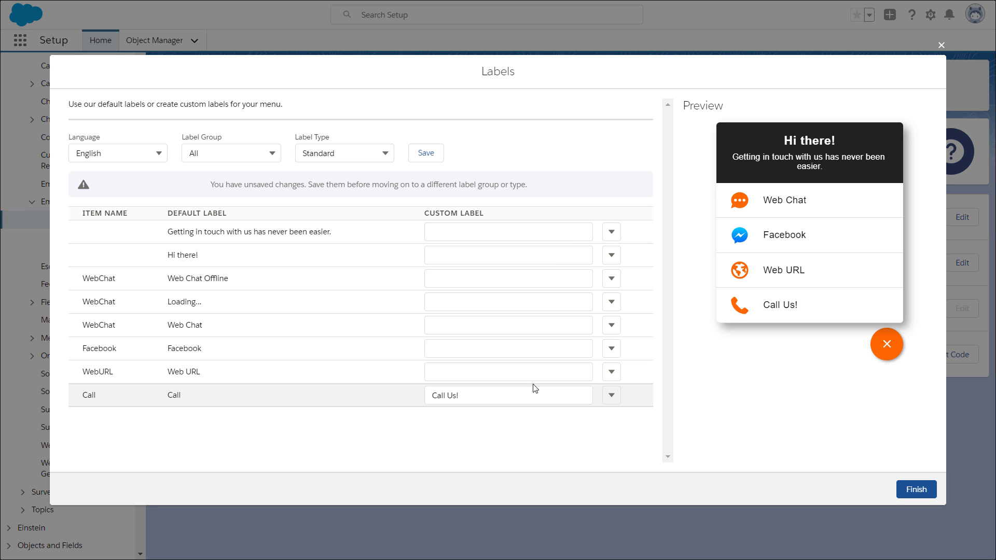
pyautogui.click(424, 156)
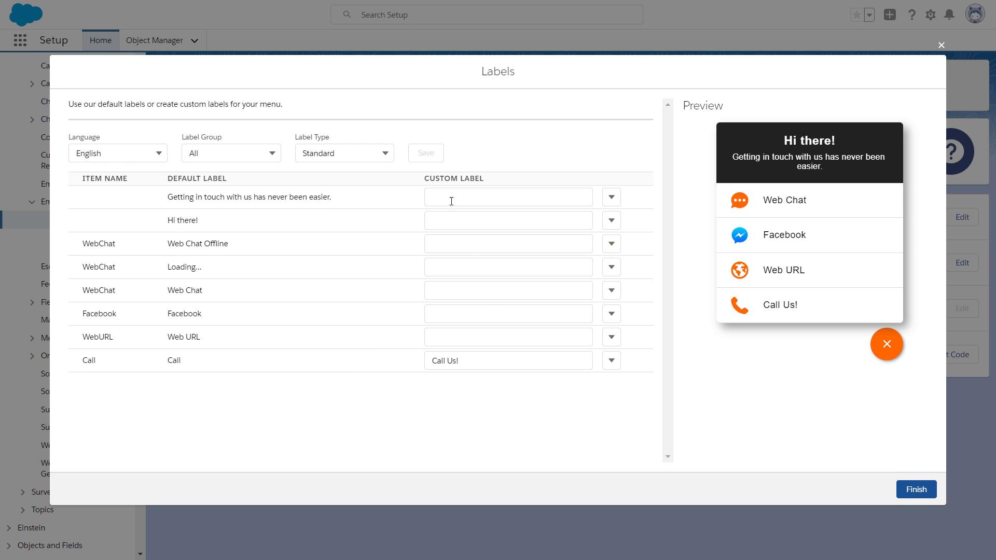
# Give the WebURL item the custom label 'Find us on the Web!' and save it.
pyautogui.click(522, 337)
pyautogui.write('Find us on the Web!')
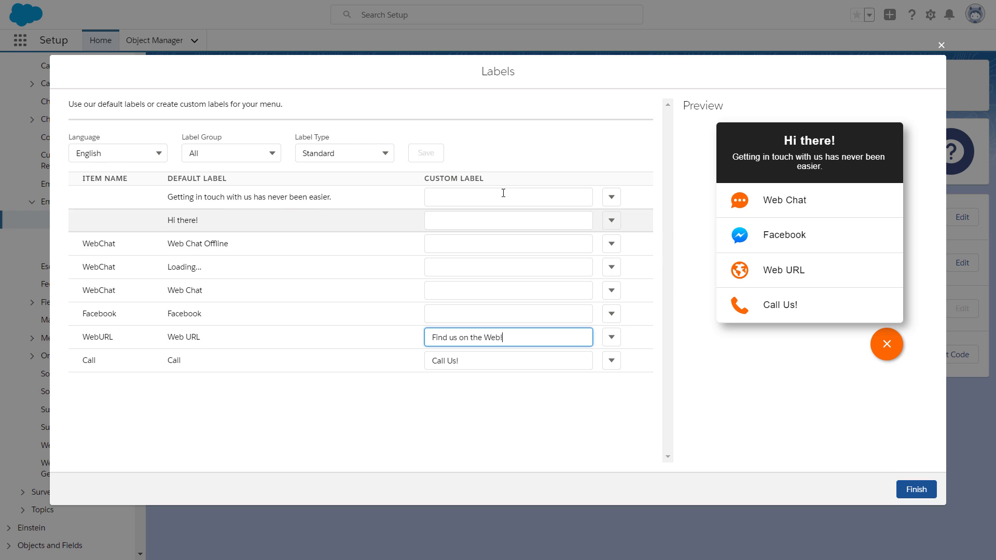
pyautogui.click(503, 169)
pyautogui.click(428, 161)
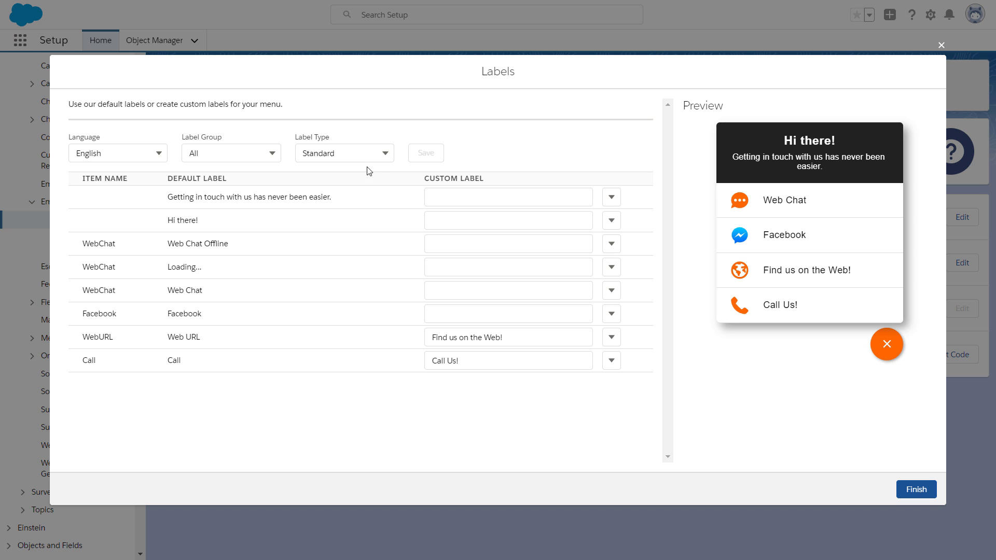
# Set the Spanish WebURL custom label to 'Visita nuestro sitio Web'.
pyautogui.click(157, 155)
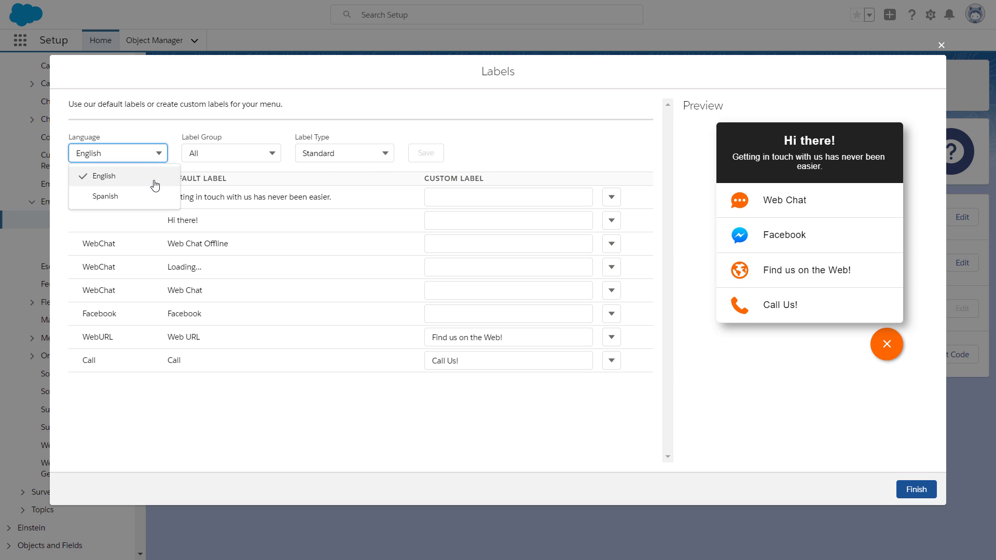
pyautogui.click(151, 196)
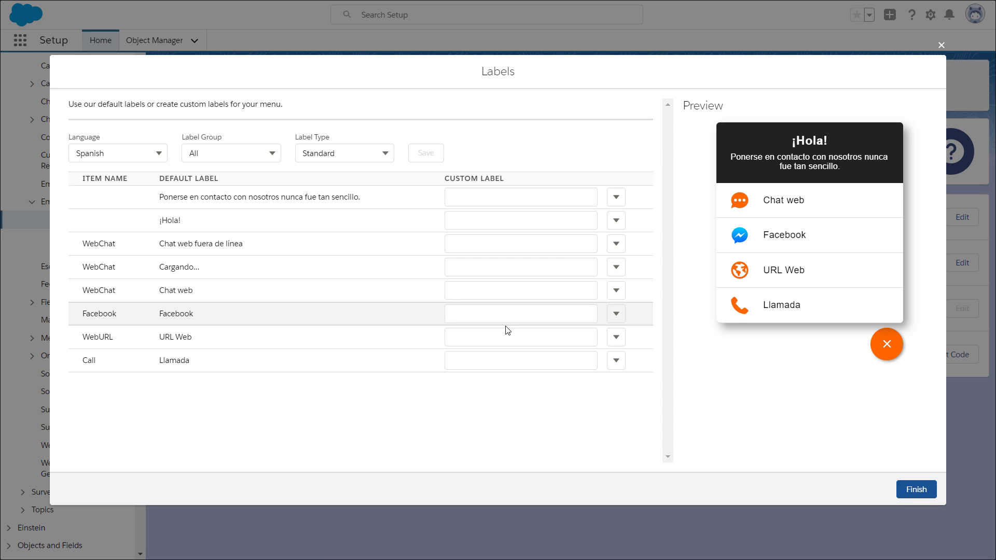
pyautogui.click(558, 337)
pyautogui.write('Visita nuestro sitio Web')
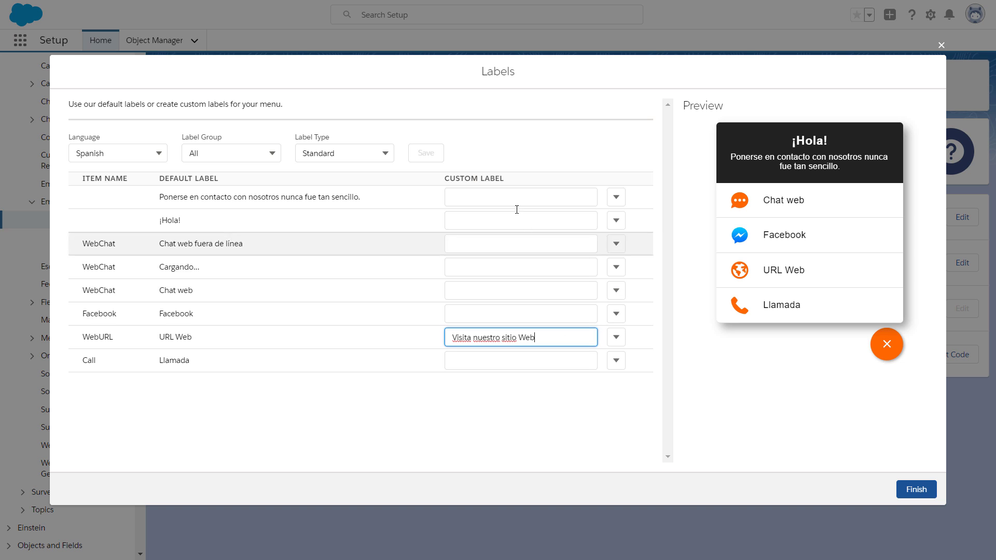
pyautogui.click(422, 153)
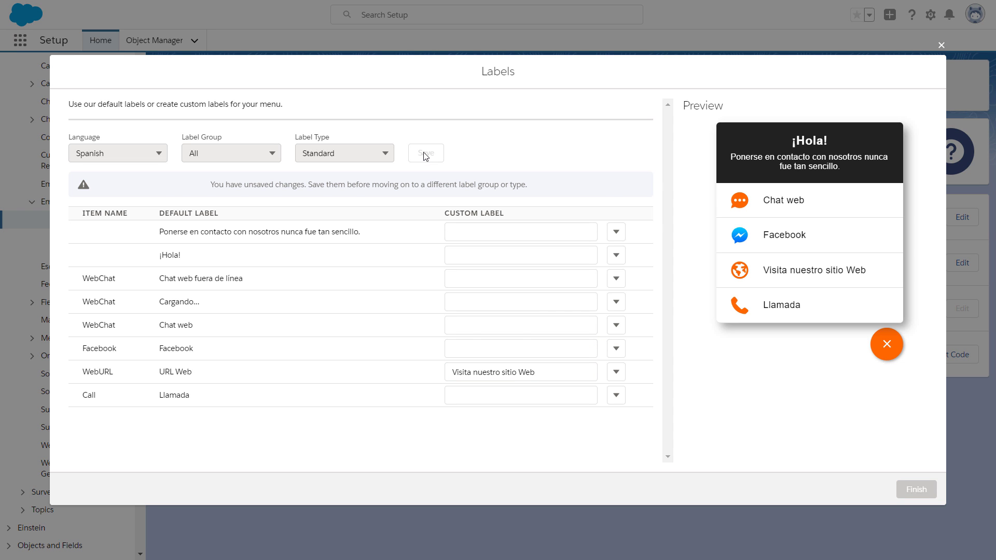
# Switch the labels back to English and finish the label editor.
pyautogui.click(161, 153)
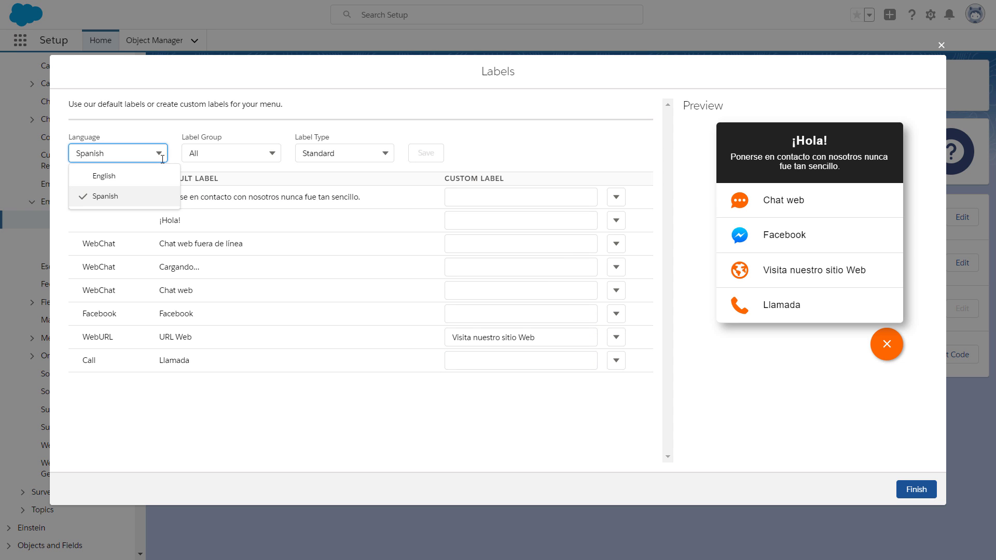
pyautogui.click(155, 179)
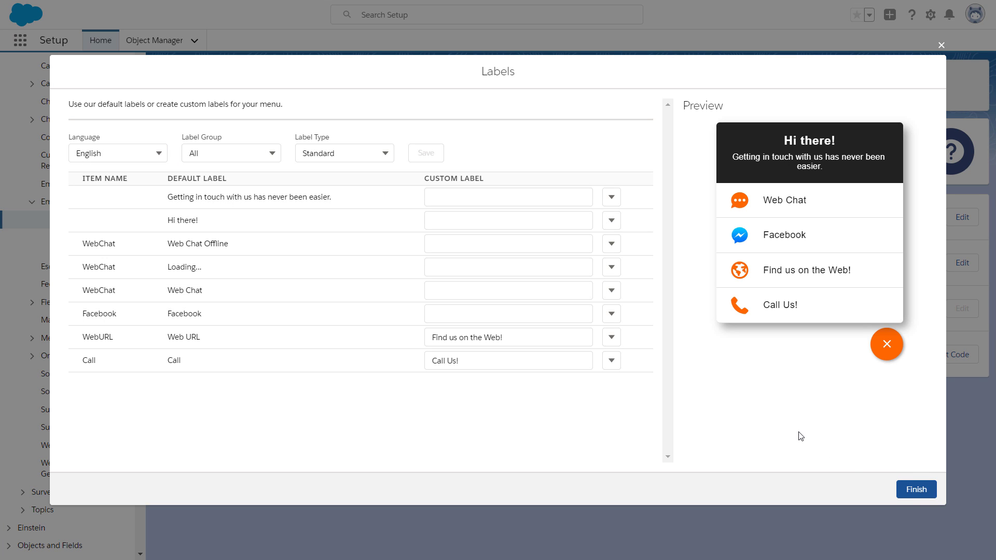
pyautogui.click(911, 489)
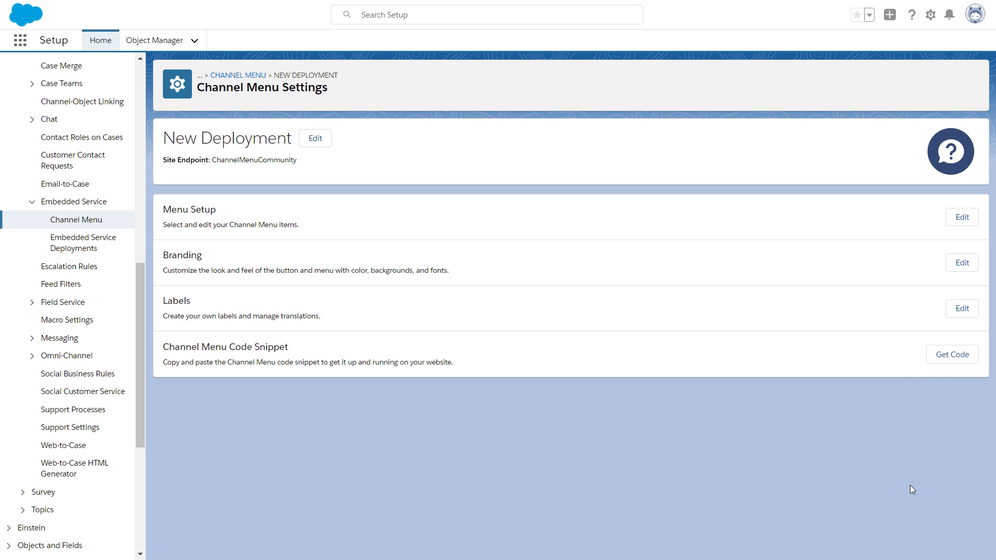
pyautogui.click(959, 358)
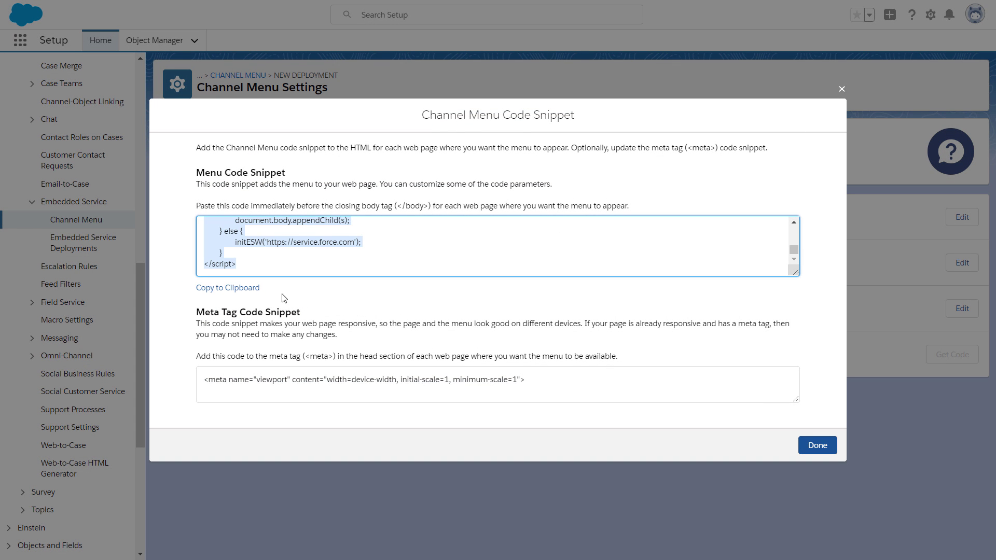
pyautogui.click(232, 289)
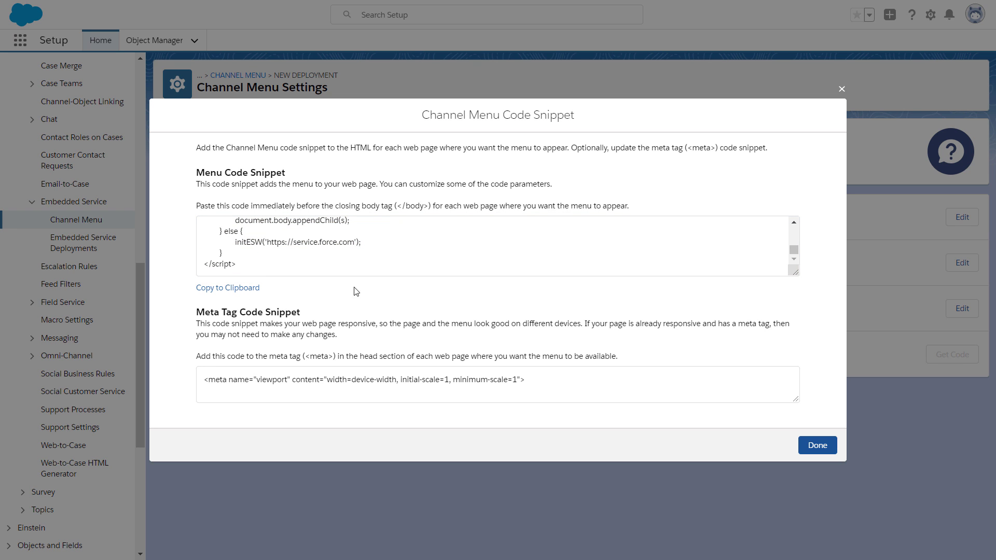
pyautogui.click(829, 455)
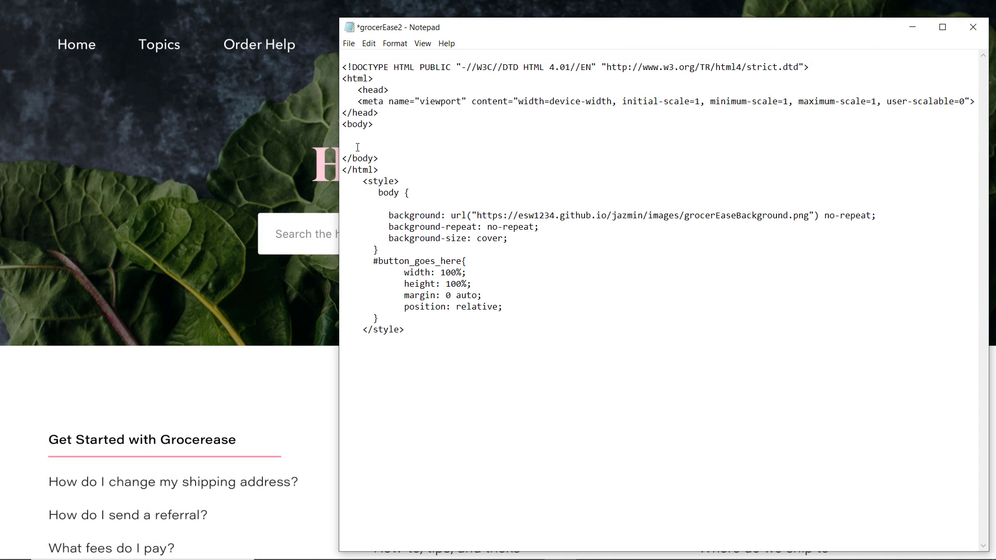
# Paste the channel menu script onto the blank line between grocerEase2's <body> and </body> tags.
pyautogui.click(356, 145)
pyautogui.hotkey('ctrl', 'v')
pyautogui.click(348, 45)
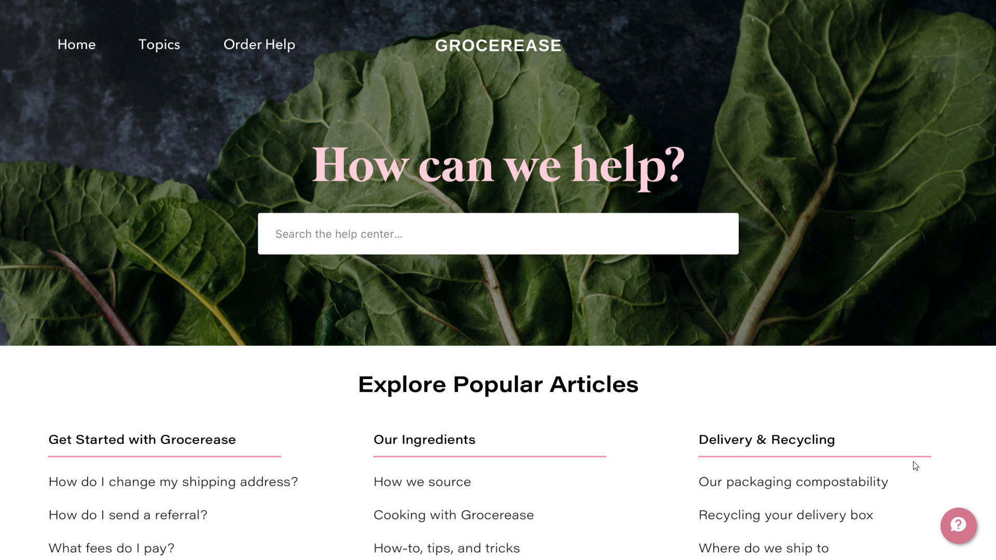
pyautogui.click(959, 527)
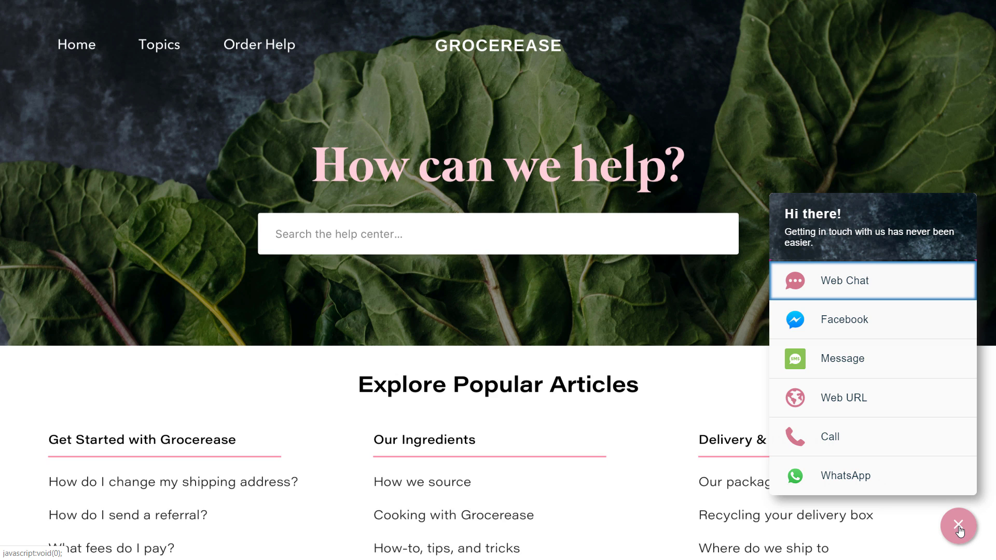
pyautogui.click(959, 527)
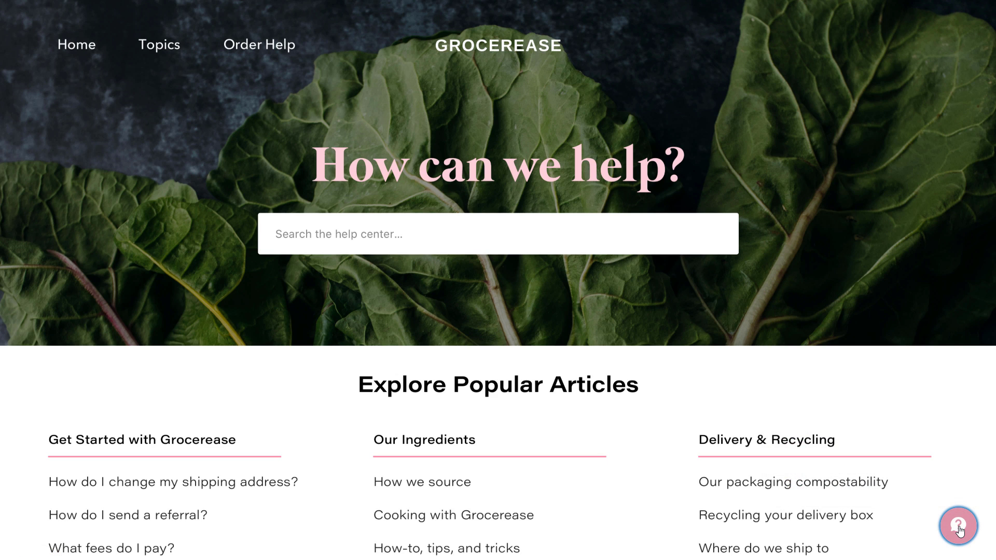